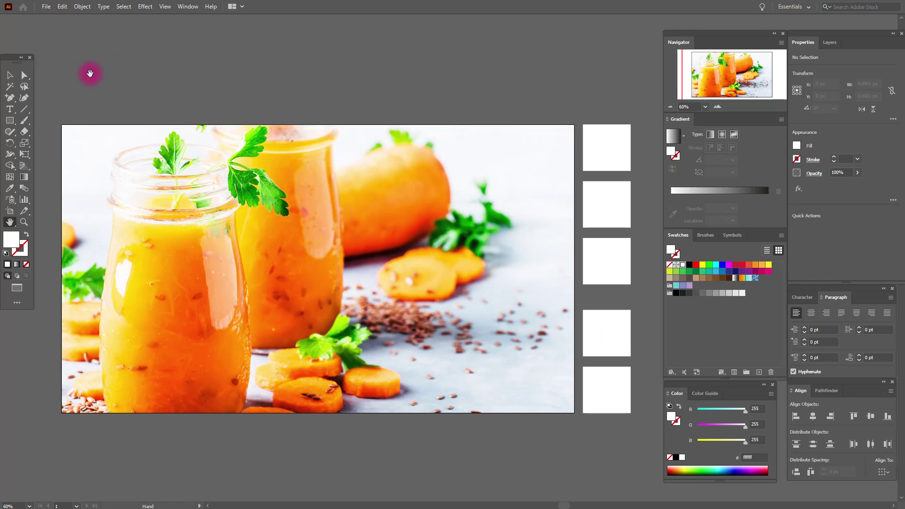
- Fill the top square with yellow sampled from the juice in the photo
{"action": "left_click", "coordinate": [11, 76]}
{"action": "left_click", "coordinate": [617, 158]}
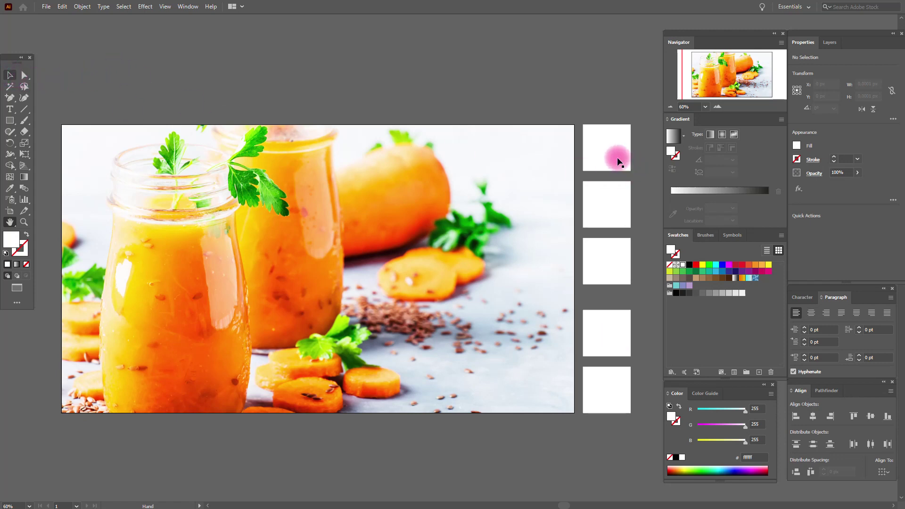
{"action": "left_click", "coordinate": [11, 188]}
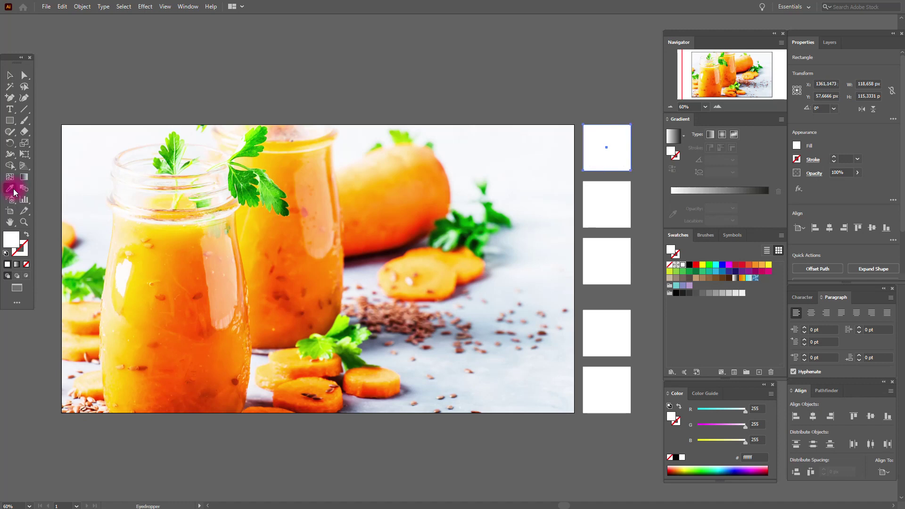
{"action": "left_click", "coordinate": [136, 298]}
- Fill the second square with the juice's orange sampled from the photo
{"action": "left_click", "coordinate": [10, 76]}
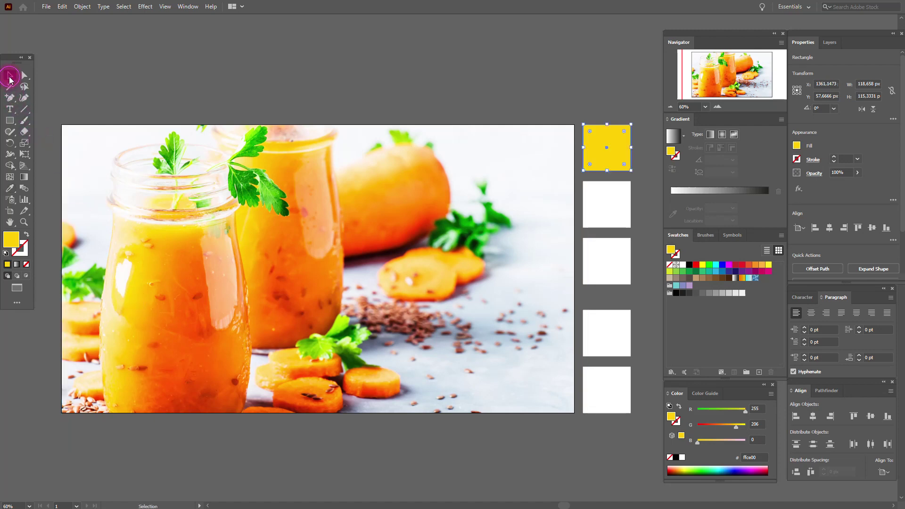
{"action": "left_click", "coordinate": [597, 210]}
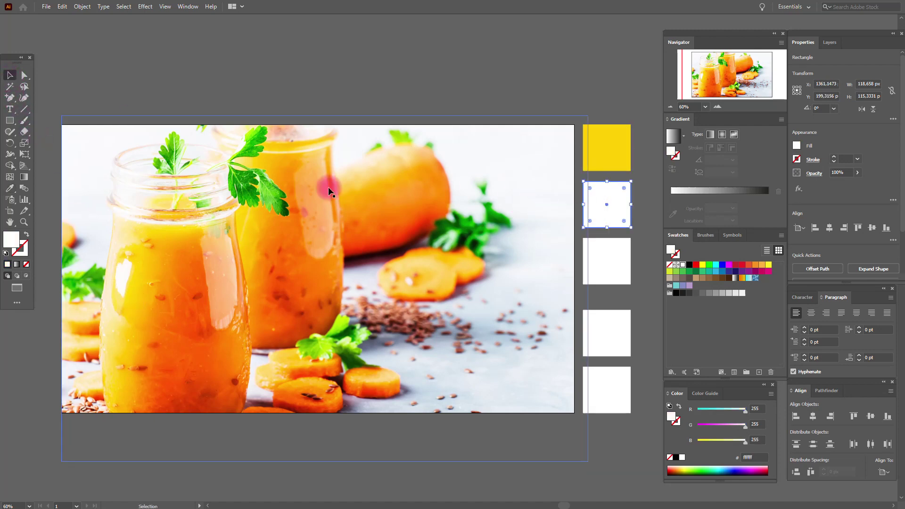
{"action": "left_click", "coordinate": [12, 189]}
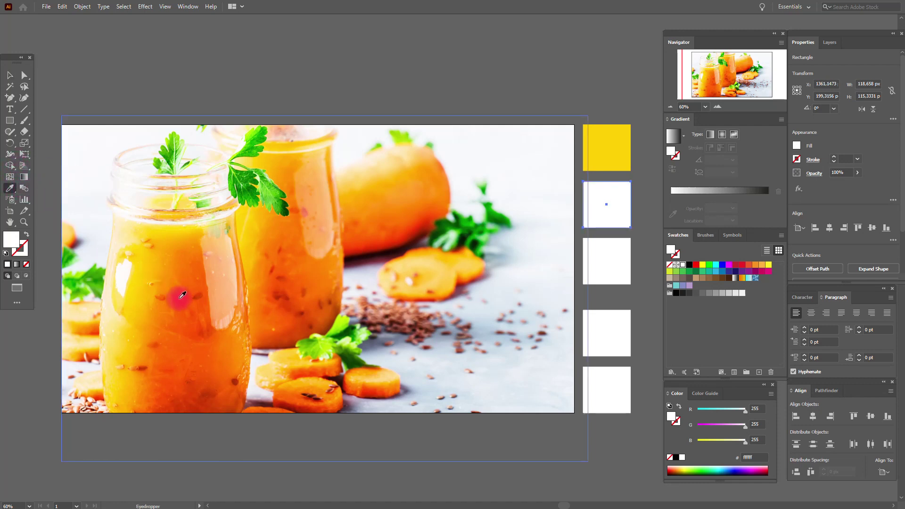
{"action": "left_click", "coordinate": [182, 295]}
- Fill the third square with dark red #ba3000 from the jar's base, then select the fourth square
{"action": "left_click", "coordinate": [10, 76]}
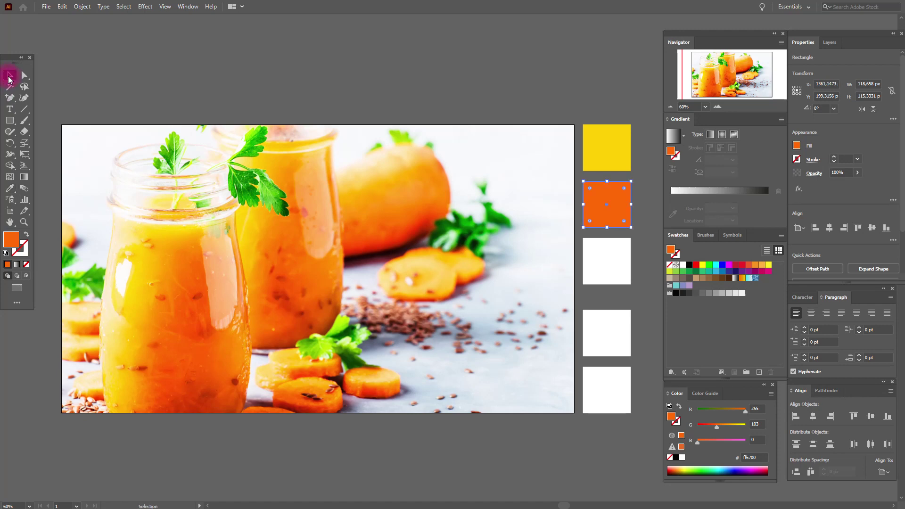
{"action": "left_click", "coordinate": [601, 258]}
{"action": "left_click", "coordinate": [7, 191]}
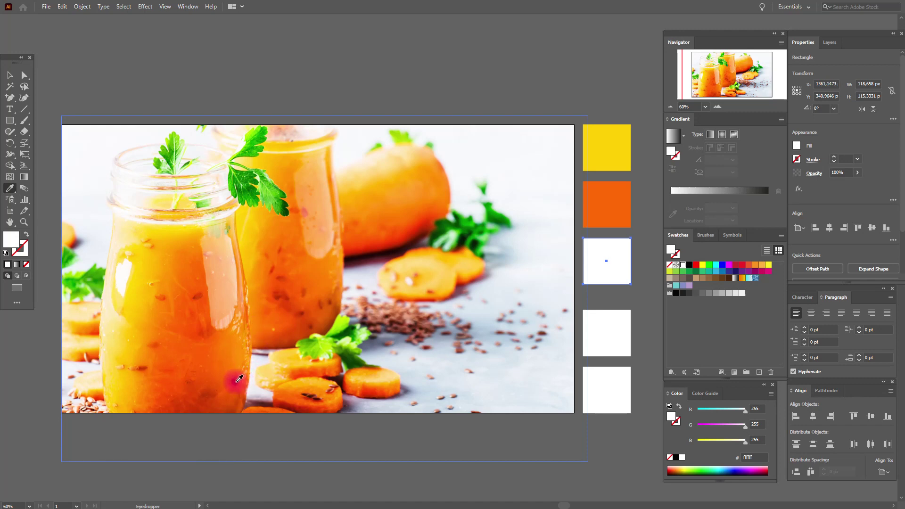
{"action": "left_click", "coordinate": [239, 379]}
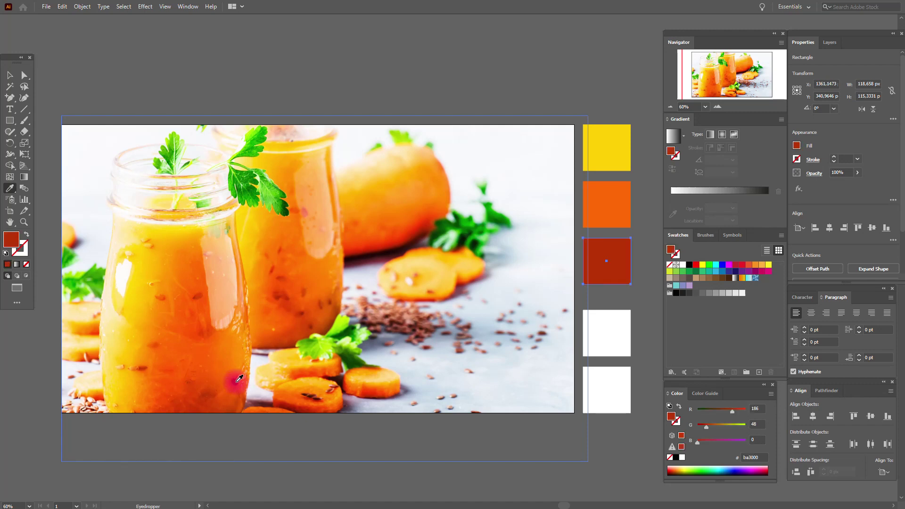
{"action": "left_click", "coordinate": [10, 75]}
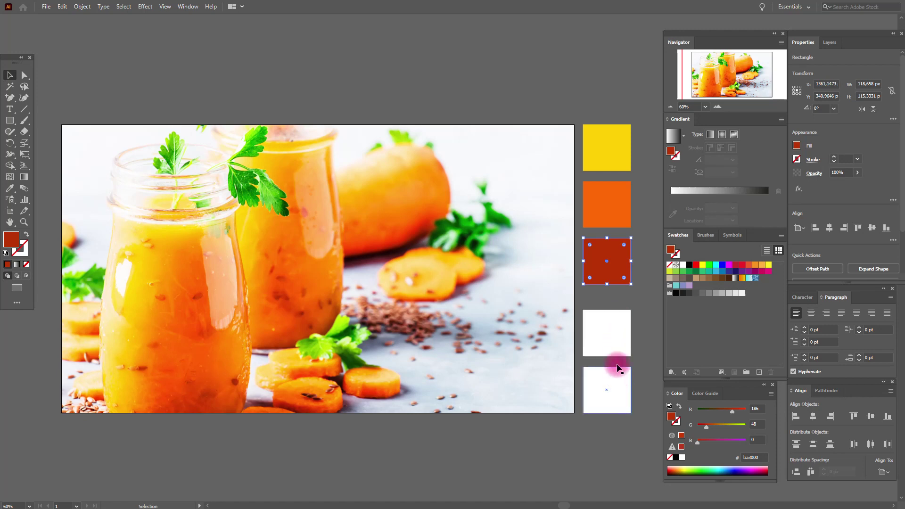
{"action": "left_click", "coordinate": [615, 336]}
- Fill the fourth square with a deep green sampled from the parsley
{"action": "left_click", "coordinate": [11, 188]}
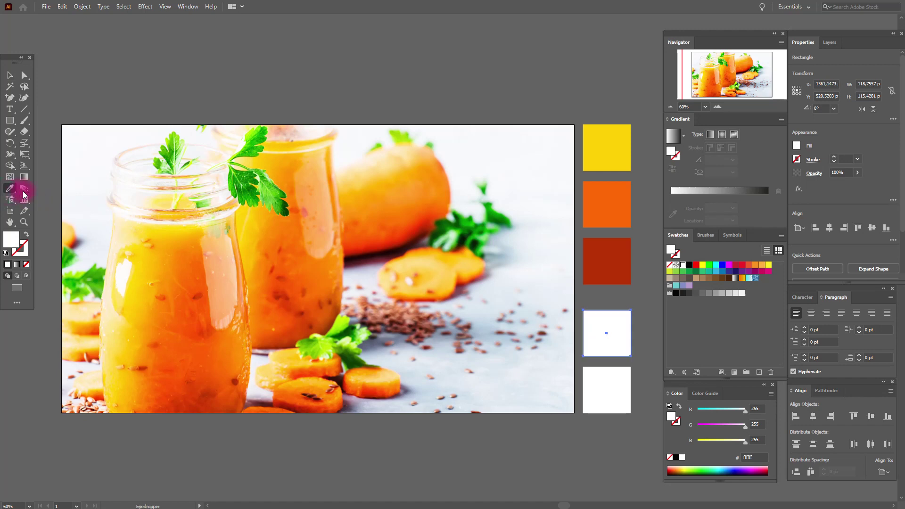
{"action": "left_click", "coordinate": [248, 190]}
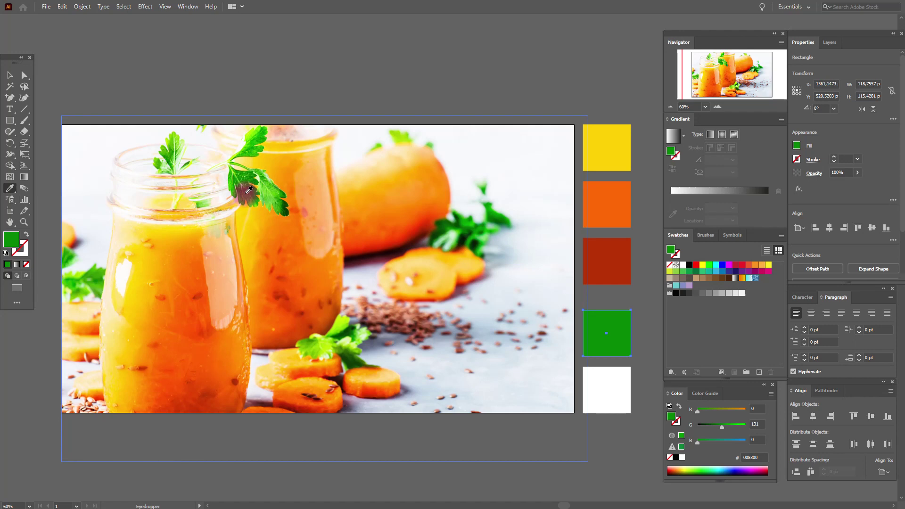
{"action": "left_click", "coordinate": [248, 191]}
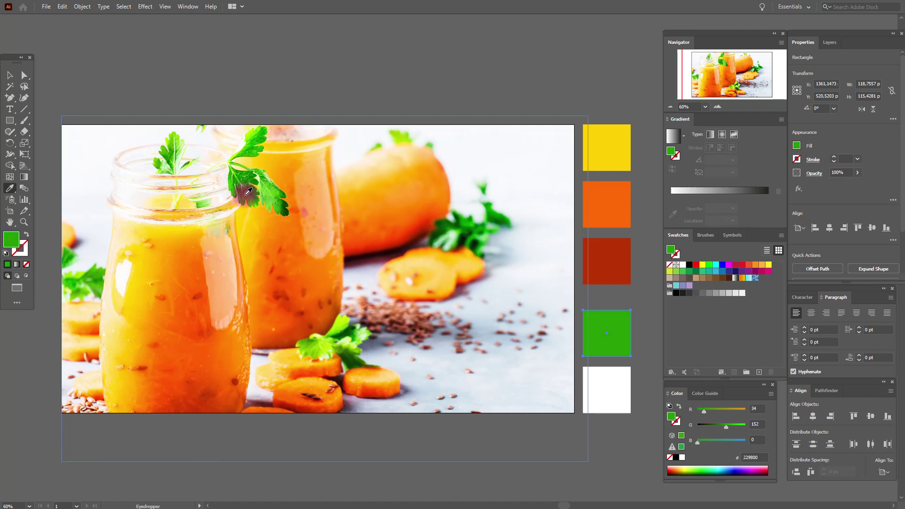
{"action": "left_click", "coordinate": [248, 191]}
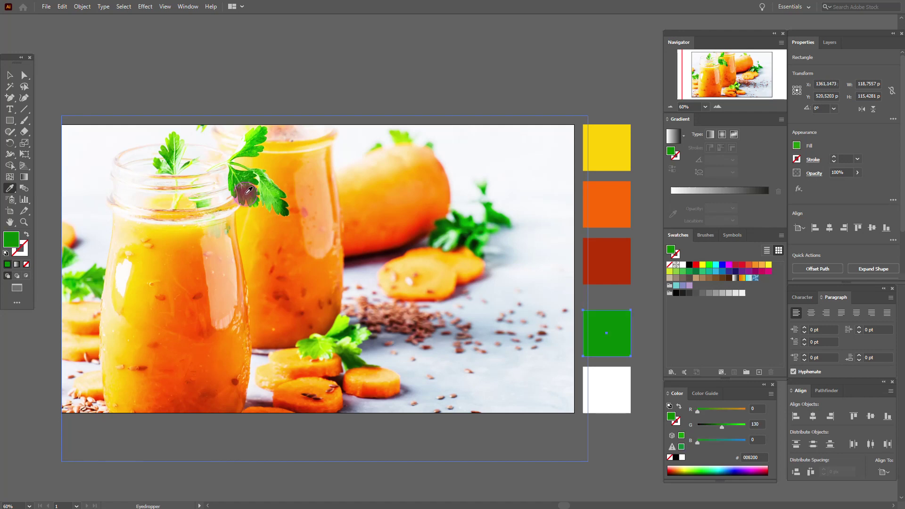
{"action": "left_click", "coordinate": [9, 75]}
{"action": "left_click", "coordinate": [156, 97]}
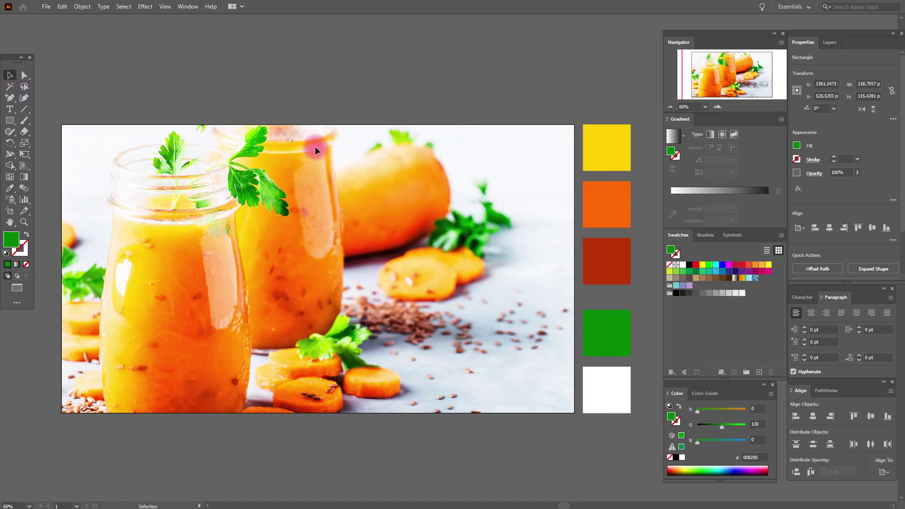
- Fill the last square with a light lime green sampled from the parsley
{"action": "left_click", "coordinate": [601, 382]}
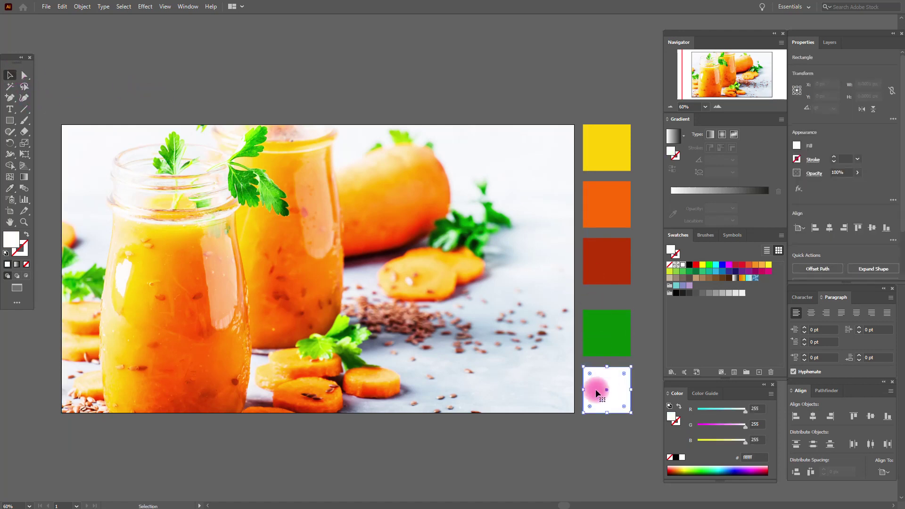
{"action": "left_click", "coordinate": [10, 189]}
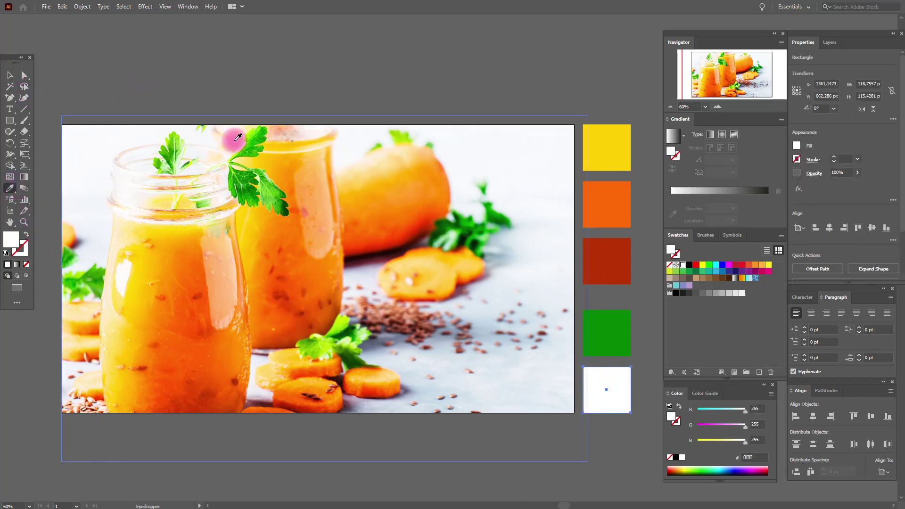
{"action": "left_click", "coordinate": [181, 136]}
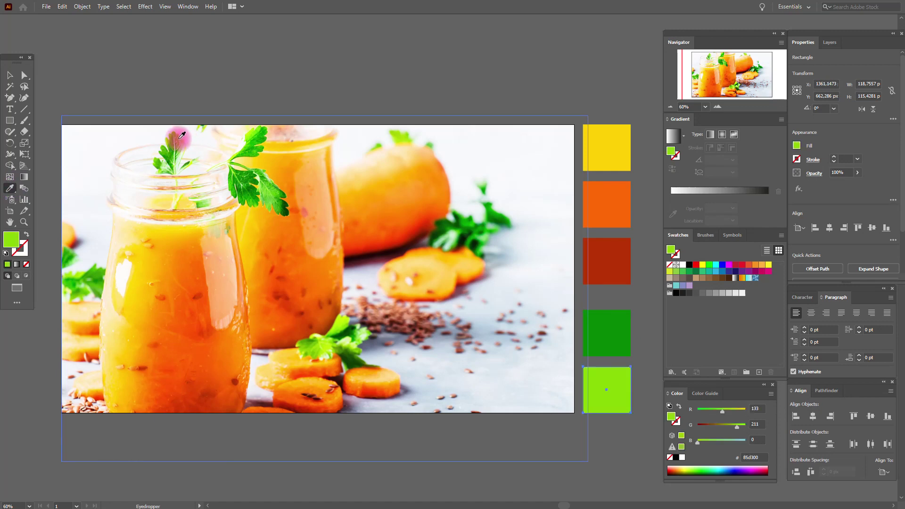
{"action": "left_click", "coordinate": [9, 75]}
{"action": "left_click", "coordinate": [135, 79]}
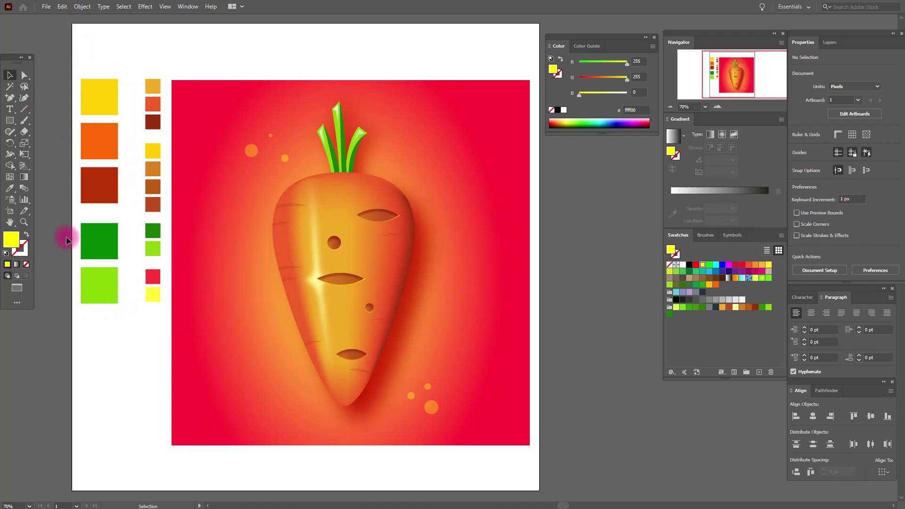
- Open the yellow square's fill (R 255, G 206, B 0) in the Color Picker
{"action": "left_click", "coordinate": [115, 104]}
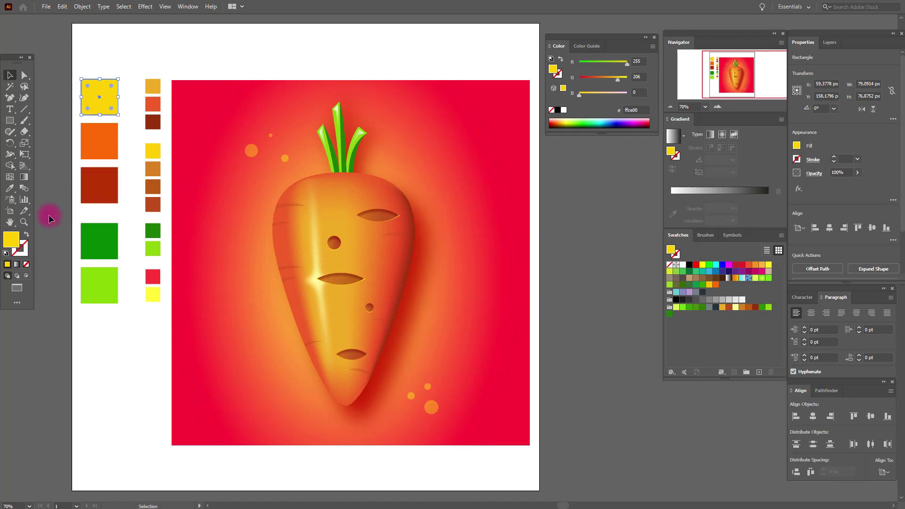
{"action": "double_click", "coordinate": [12, 242]}
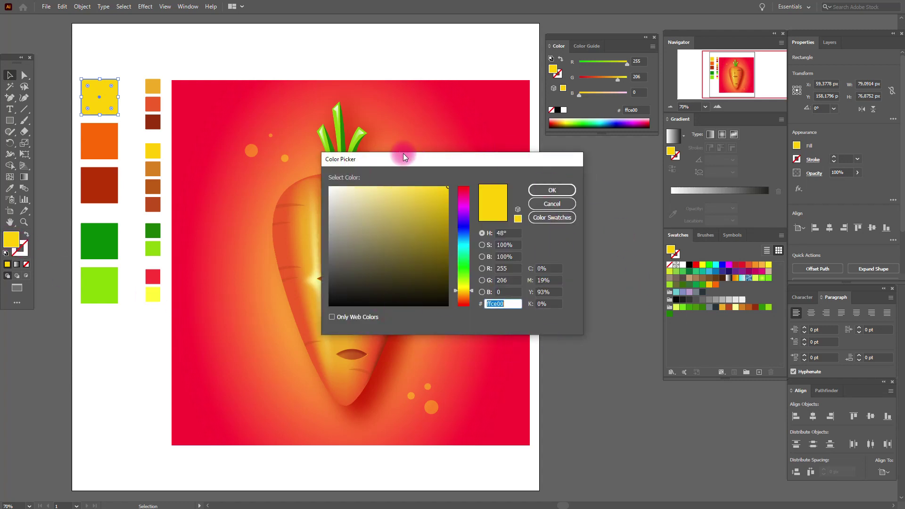
- Change the top square's fill to deeper yellow #f2b903 (R 242, G 185, B 3)
{"action": "left_click_drag", "start_coordinate": [414, 159], "coordinate": [339, 158]}
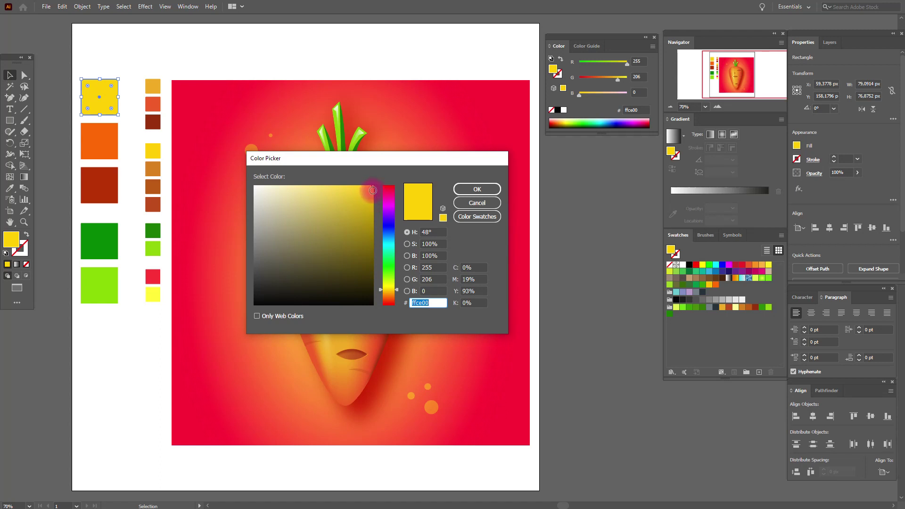
{"action": "left_click", "coordinate": [372, 191]}
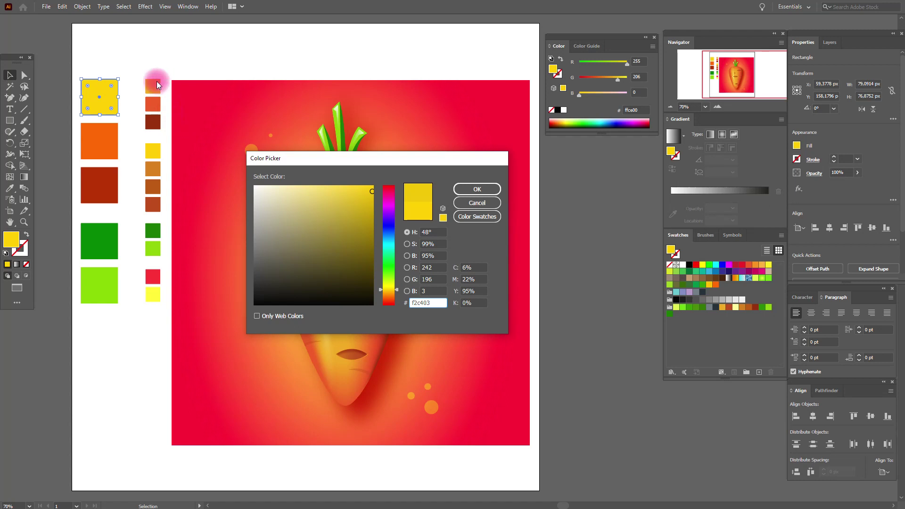
{"action": "left_click", "coordinate": [398, 291]}
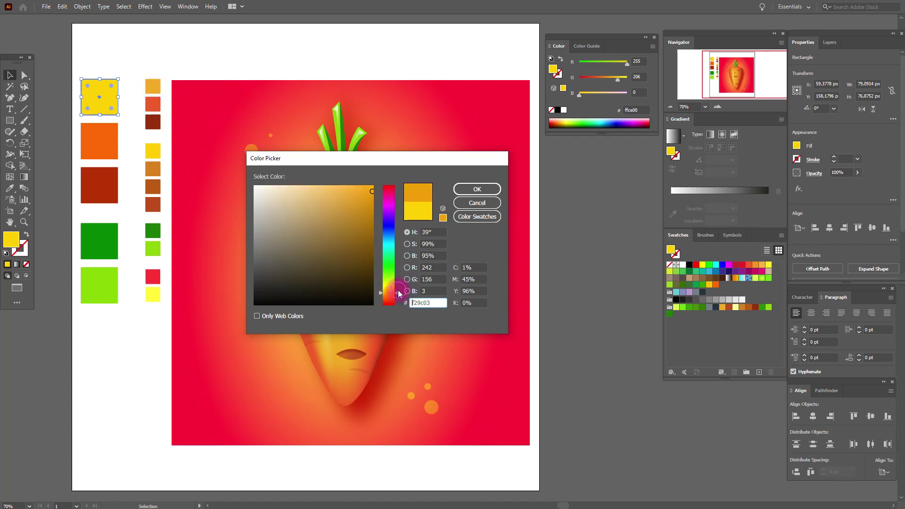
{"action": "left_click_drag", "start_coordinate": [398, 290], "coordinate": [401, 288]}
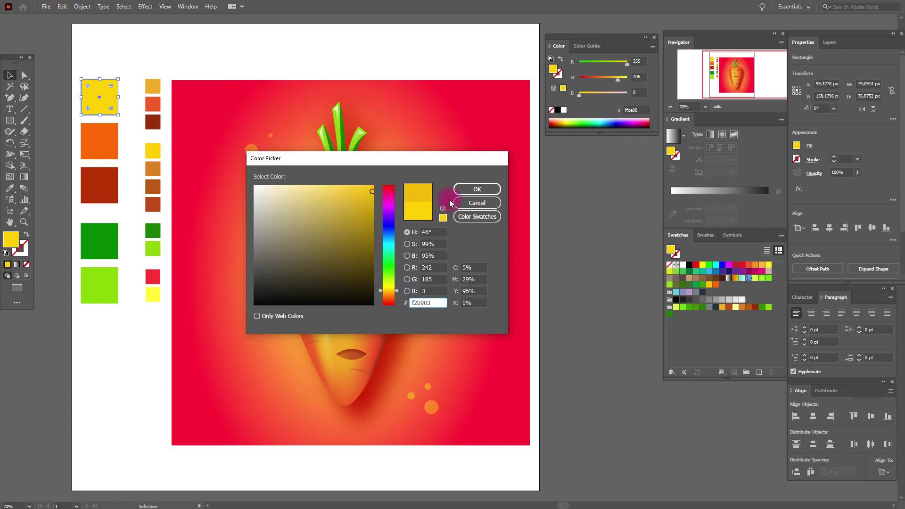
{"action": "left_click", "coordinate": [485, 188]}
{"action": "left_click", "coordinate": [168, 66]}
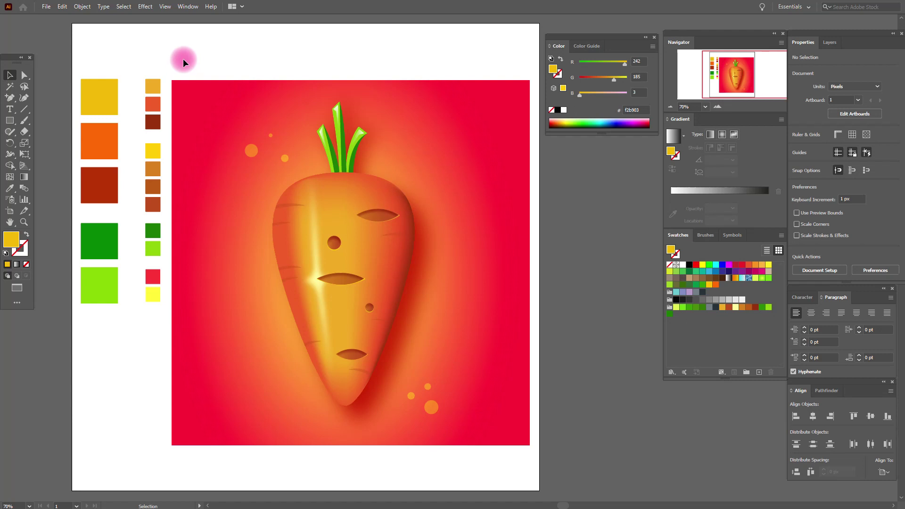
- Compare the small swatch's and large square's hex values, then make orange #f2aa22 the fill
{"action": "left_click", "coordinate": [157, 86]}
{"action": "left_click", "coordinate": [645, 109]}
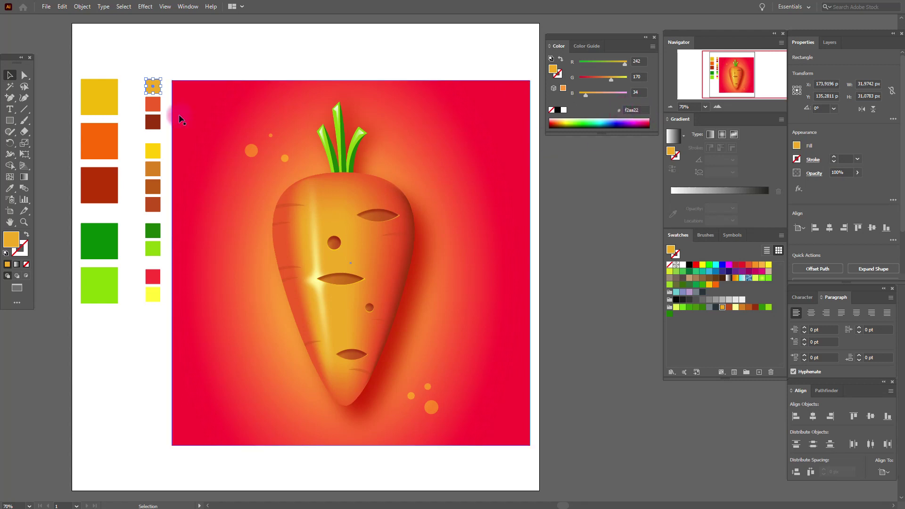
{"action": "left_click", "coordinate": [97, 108]}
{"action": "left_click", "coordinate": [634, 110]}
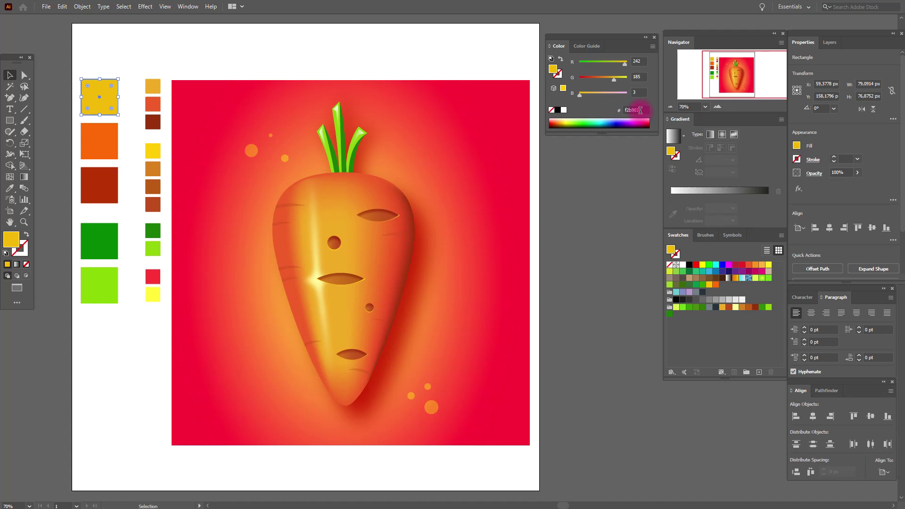
{"action": "left_click", "coordinate": [204, 55]}
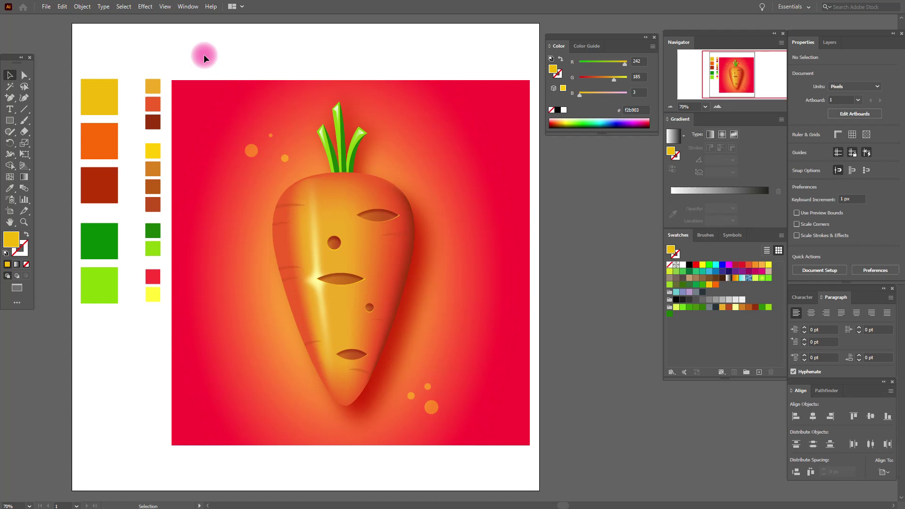
{"action": "left_click", "coordinate": [153, 86]}
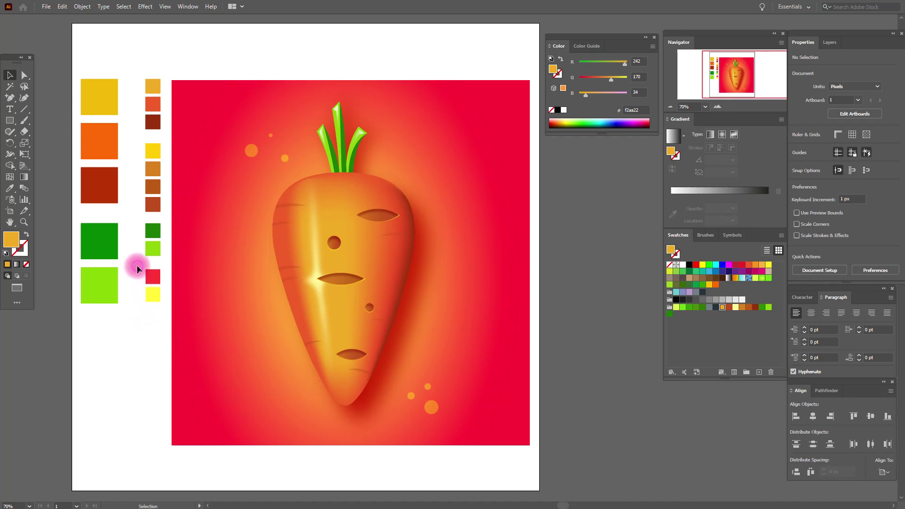
- Select the small red and yellow squares, then the yellow-to-red radial gradient background rectangle
{"action": "left_click_drag", "start_coordinate": [161, 306], "coordinate": [161, 306]}
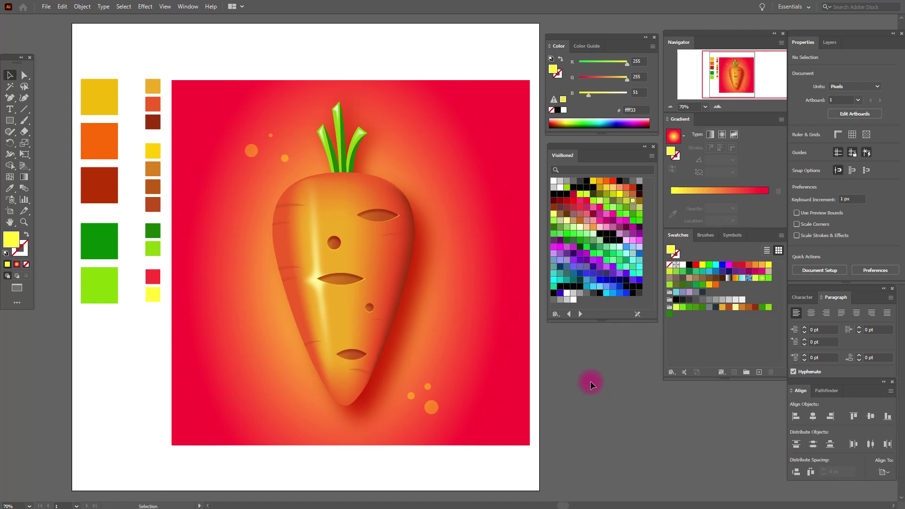
{"action": "left_click", "coordinate": [509, 361]}
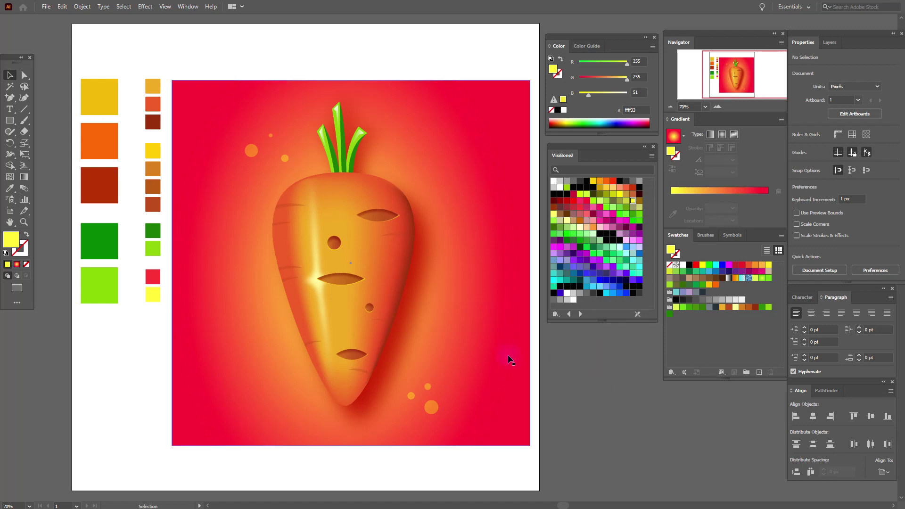
{"action": "left_click", "coordinate": [509, 361]}
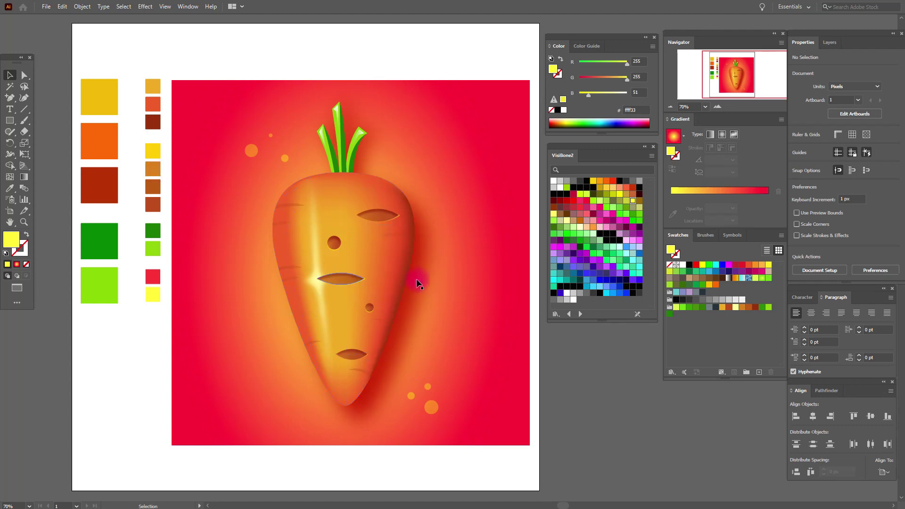
- Change the background gradient stops to yellow #ffc000 and orange #ff6700
{"action": "left_click", "coordinate": [488, 249]}
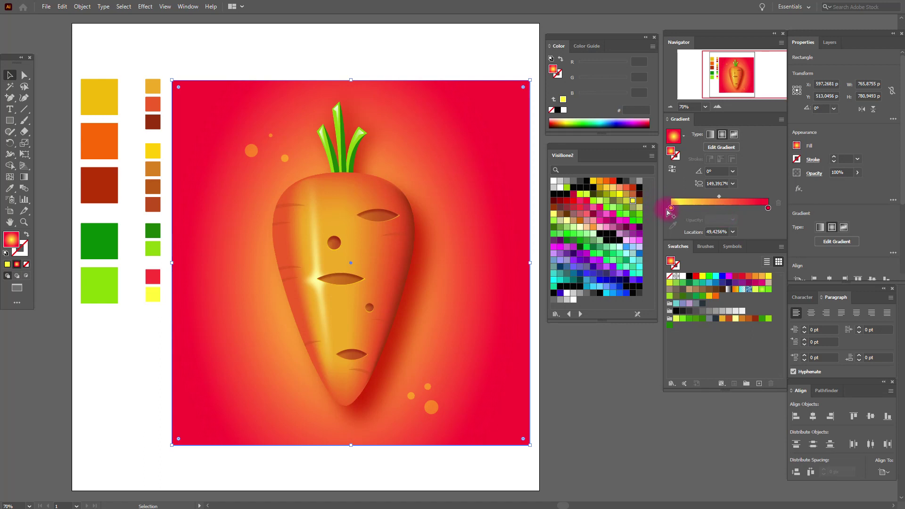
{"action": "left_click_drag", "start_coordinate": [711, 299], "coordinate": [671, 208]}
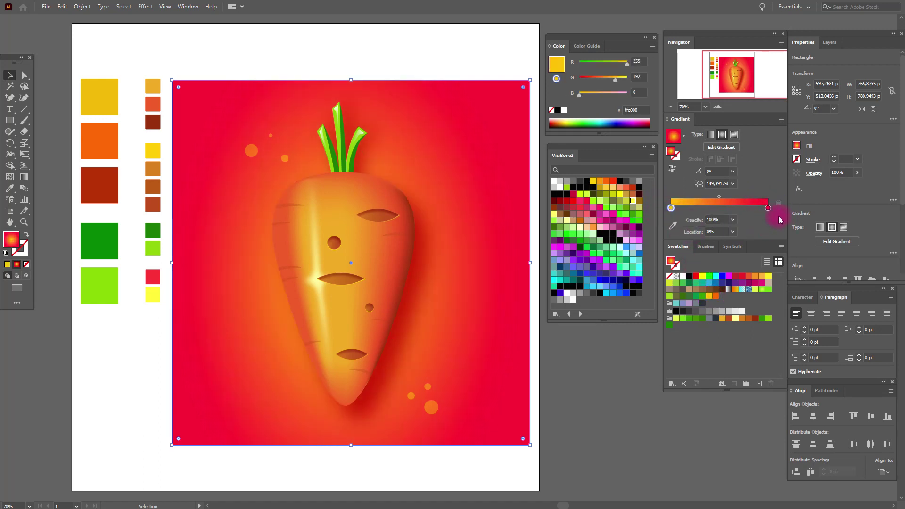
{"action": "left_click_drag", "start_coordinate": [716, 297], "coordinate": [769, 209]}
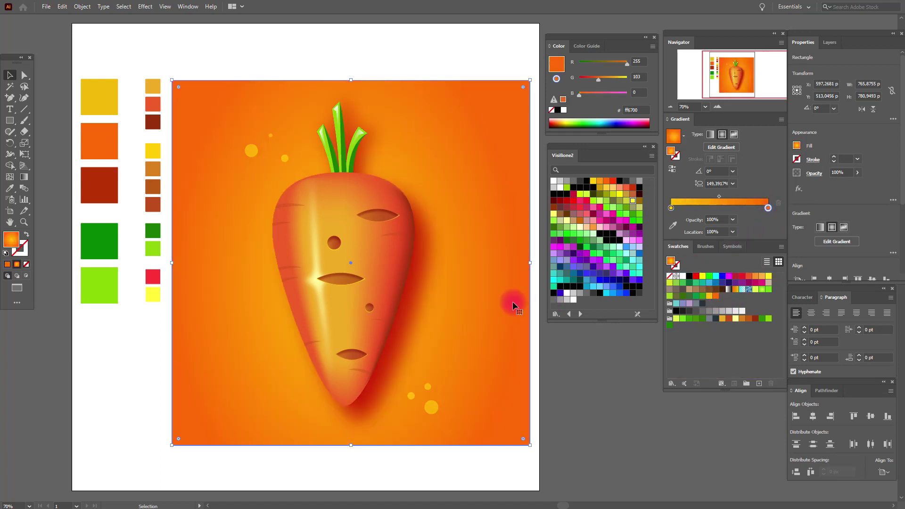
- Set the carrot's red blurred shading shape to 70% opacity
{"action": "left_click", "coordinate": [426, 290]}
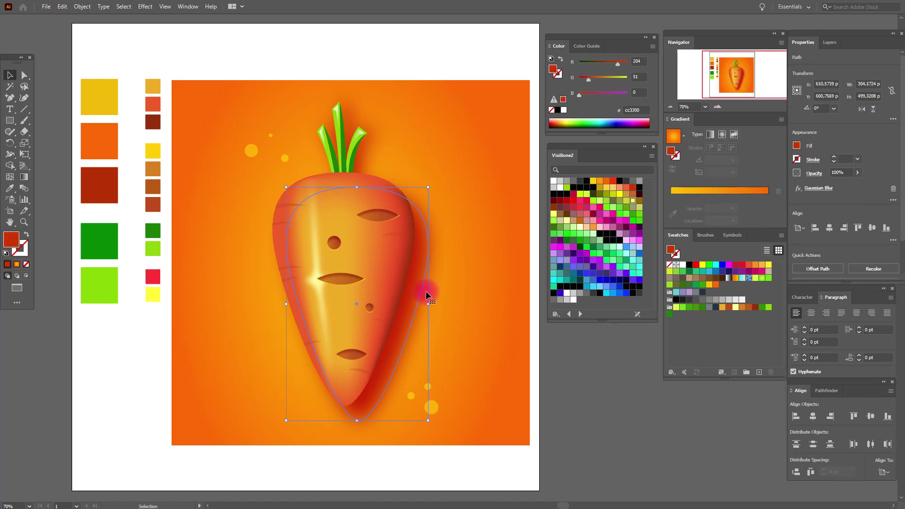
{"action": "left_click", "coordinate": [833, 173]}
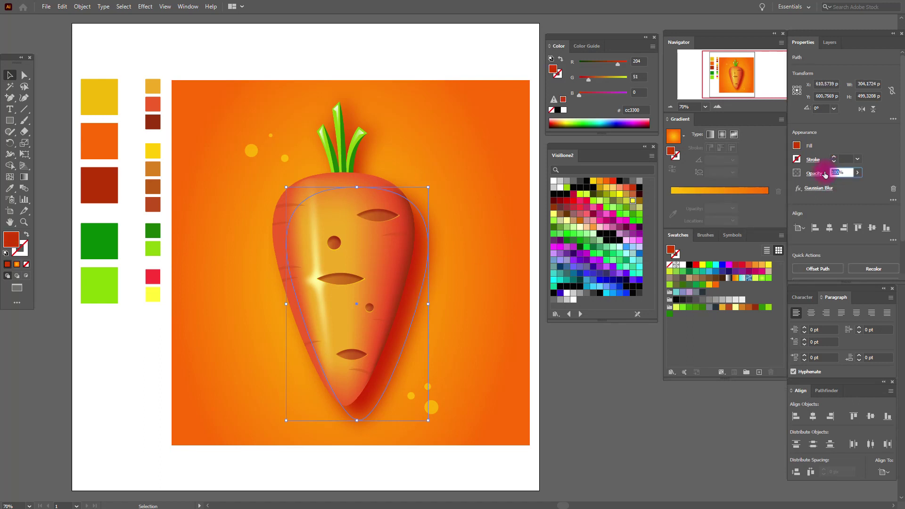
{"action": "type", "text": "70"}
{"action": "key", "text": "Return"}
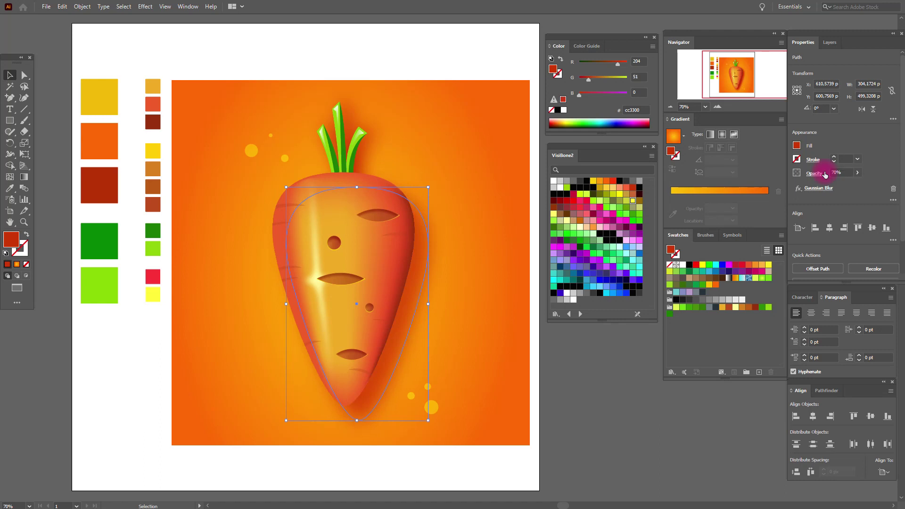
{"action": "left_click", "coordinate": [416, 50]}
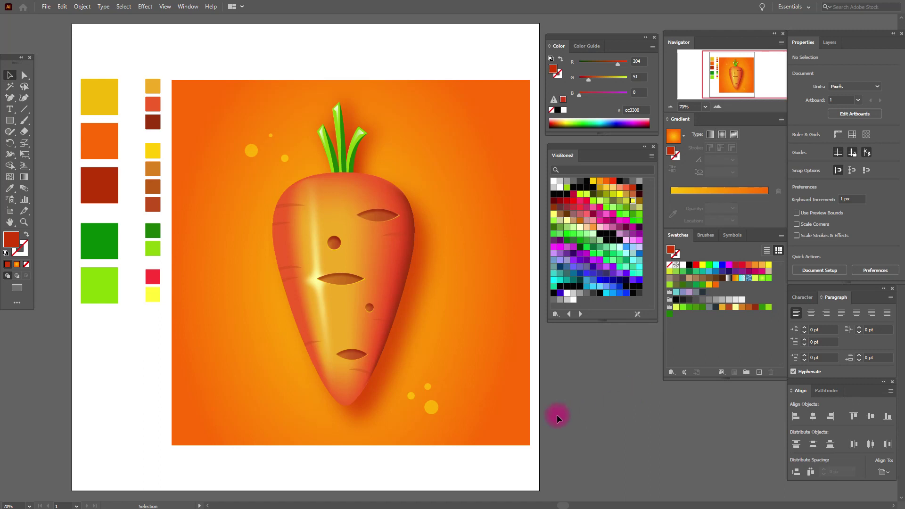
- Undo the 70% opacity and orange gradient edits, restoring the yellow-to-red background
{"action": "key", "text": "a"}
{"action": "key", "text": "ctrl+z"}
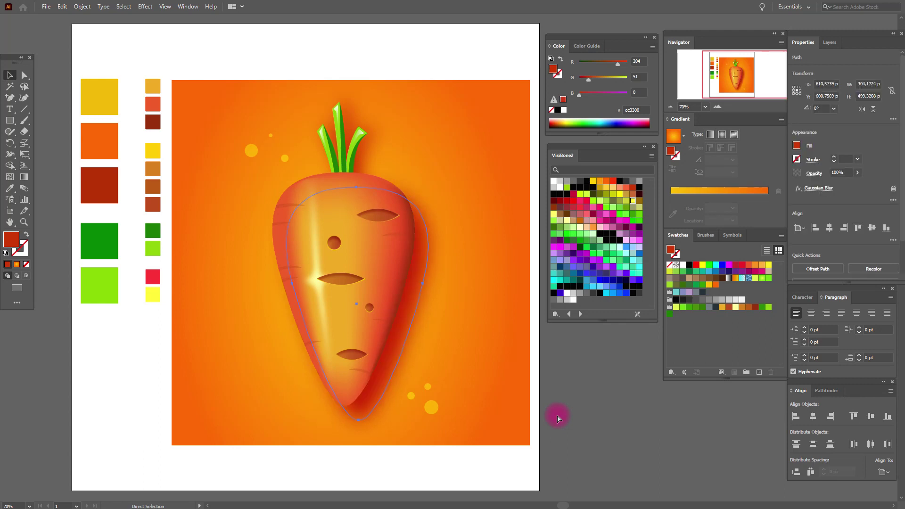
{"action": "key", "text": "ctrl+z"}
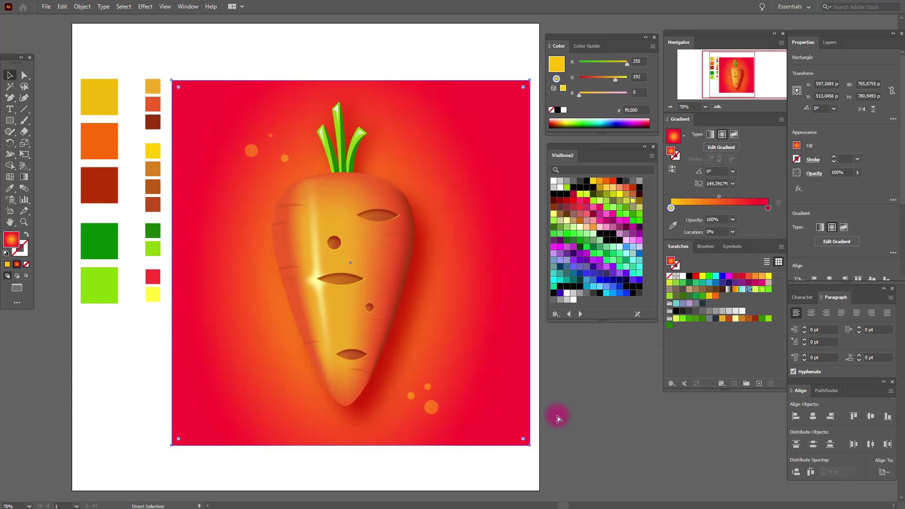
{"action": "key", "text": "ctrl+z"}
{"action": "key", "text": "v"}
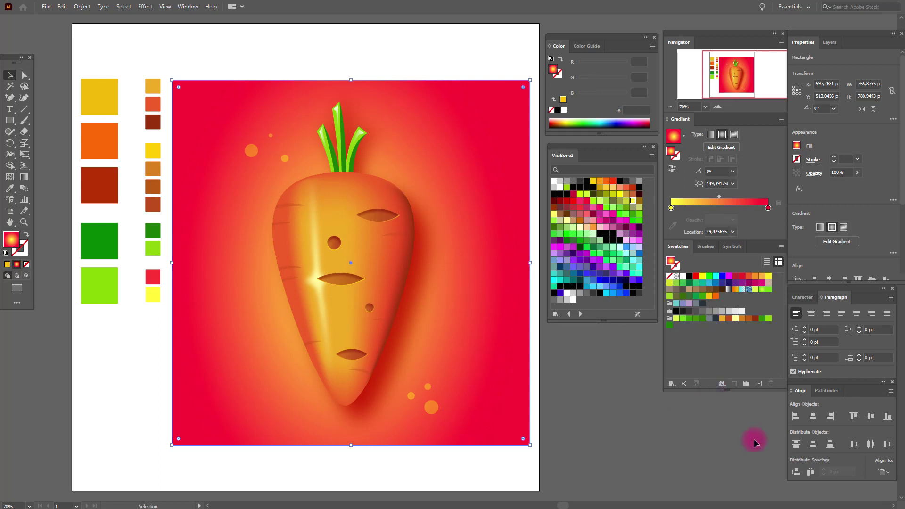
{"action": "left_click", "coordinate": [601, 417]}
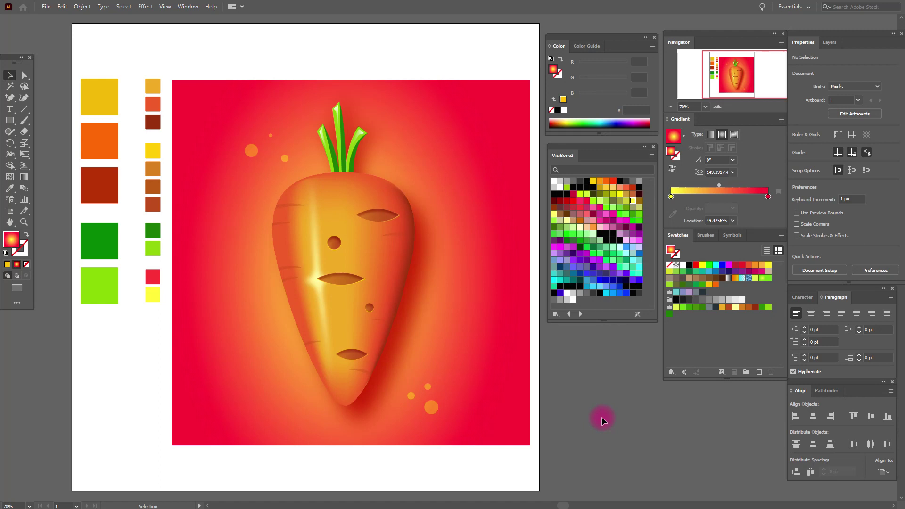
{"action": "left_click_drag", "start_coordinate": [137, 270], "coordinate": [156, 304]}
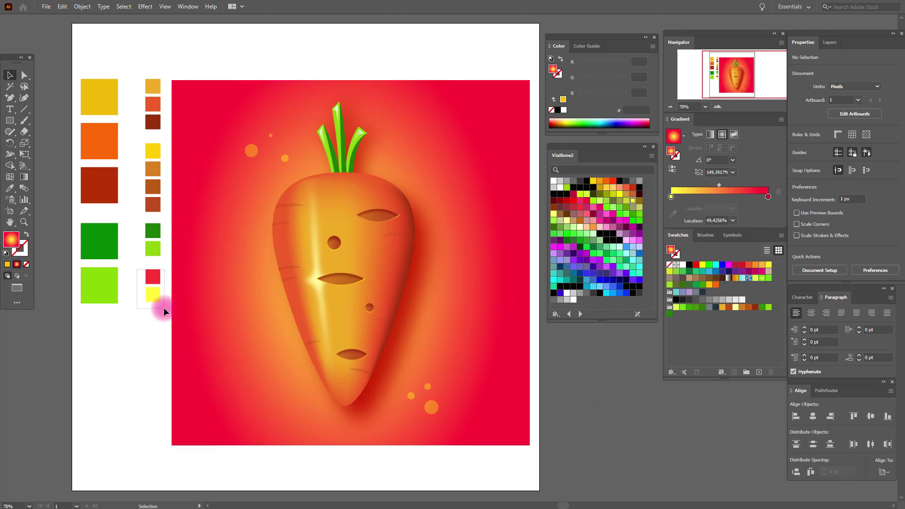
{"action": "left_click", "coordinate": [583, 400]}
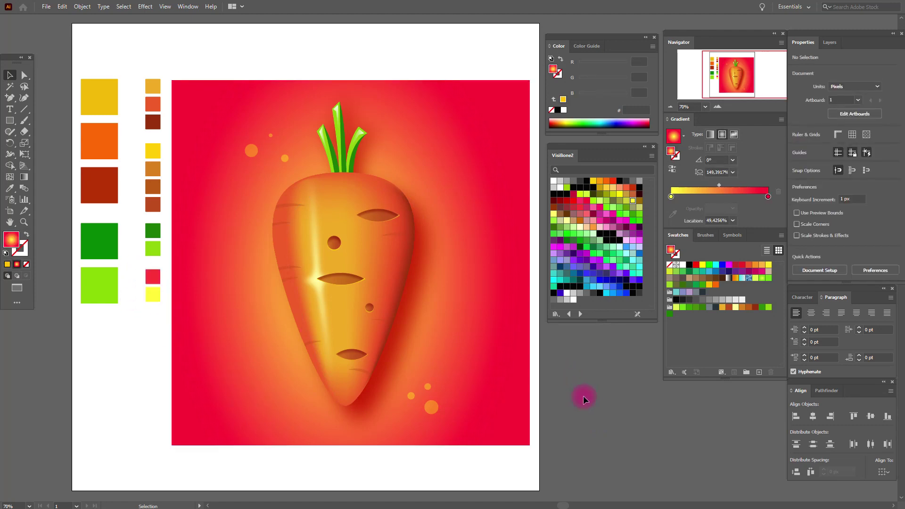